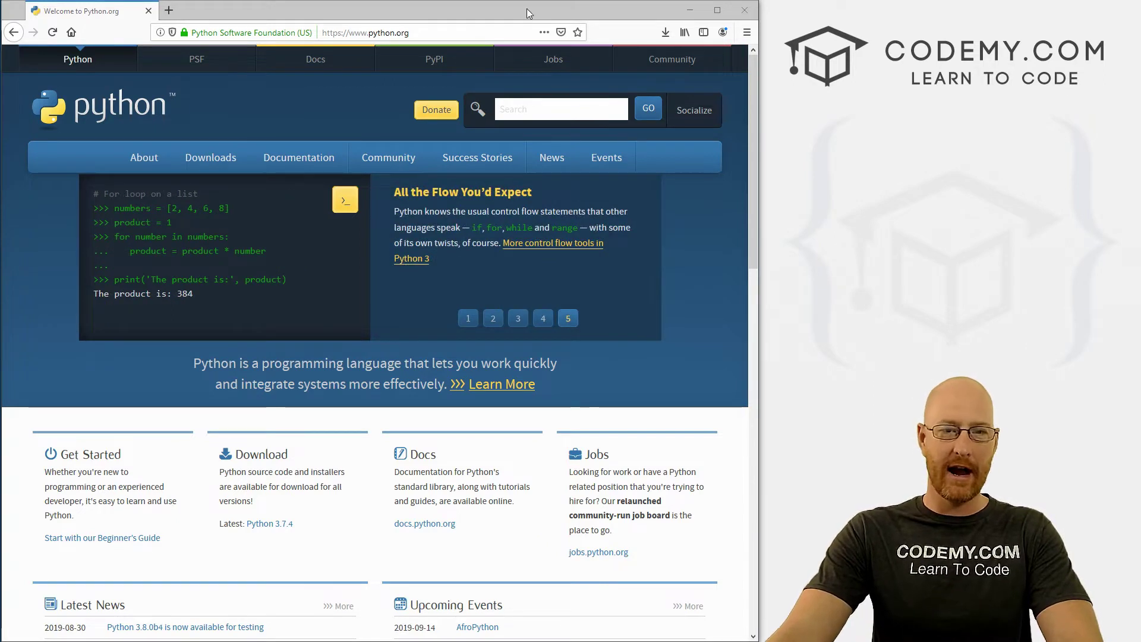
Search Google for 'sublime text' from the Firefox address bar.
{"action": "left_click", "coordinate": [433, 32]}
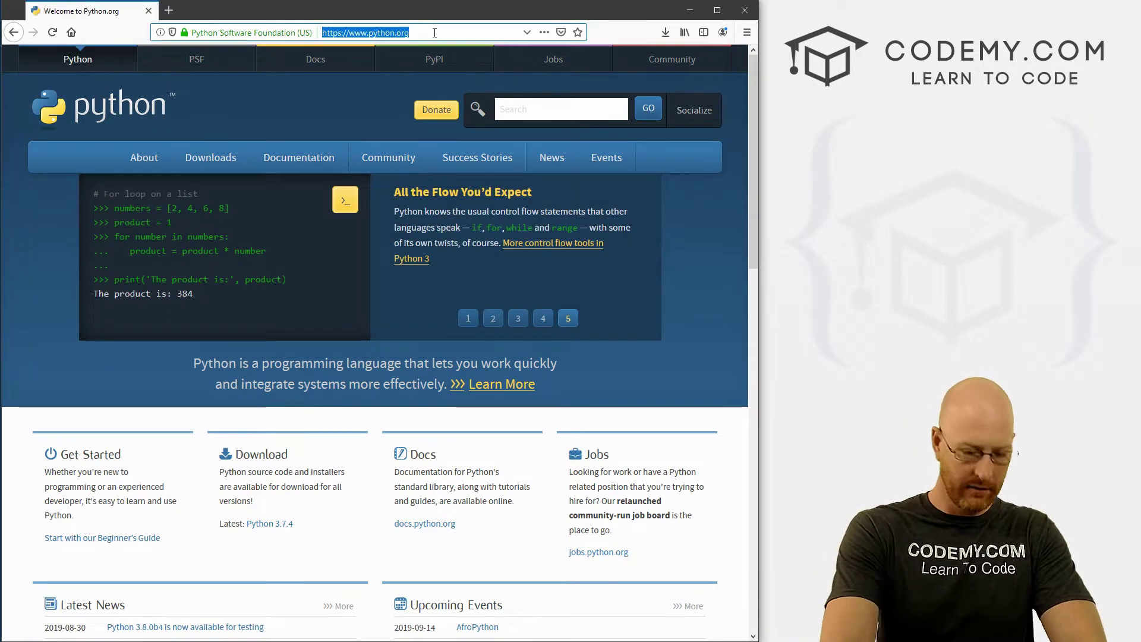
{"action": "type", "text": "sublij"}
{"action": "key", "text": "BackSpace"}
{"action": "key", "text": "BackSpace"}
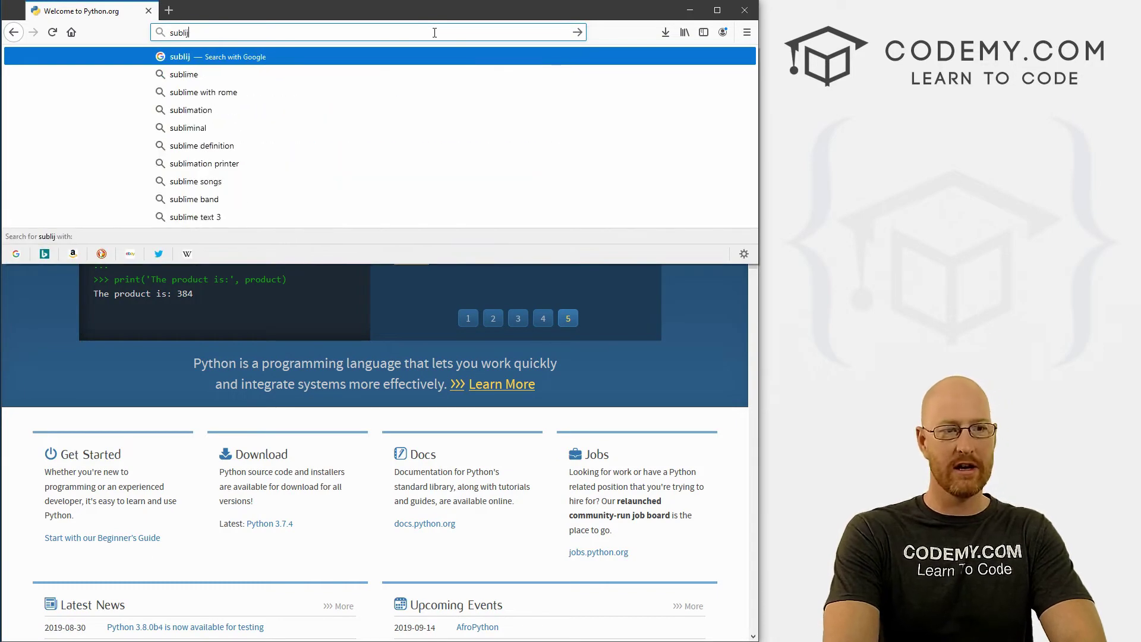
{"action": "type", "text": "ime text"}
{"action": "key", "text": "Return"}
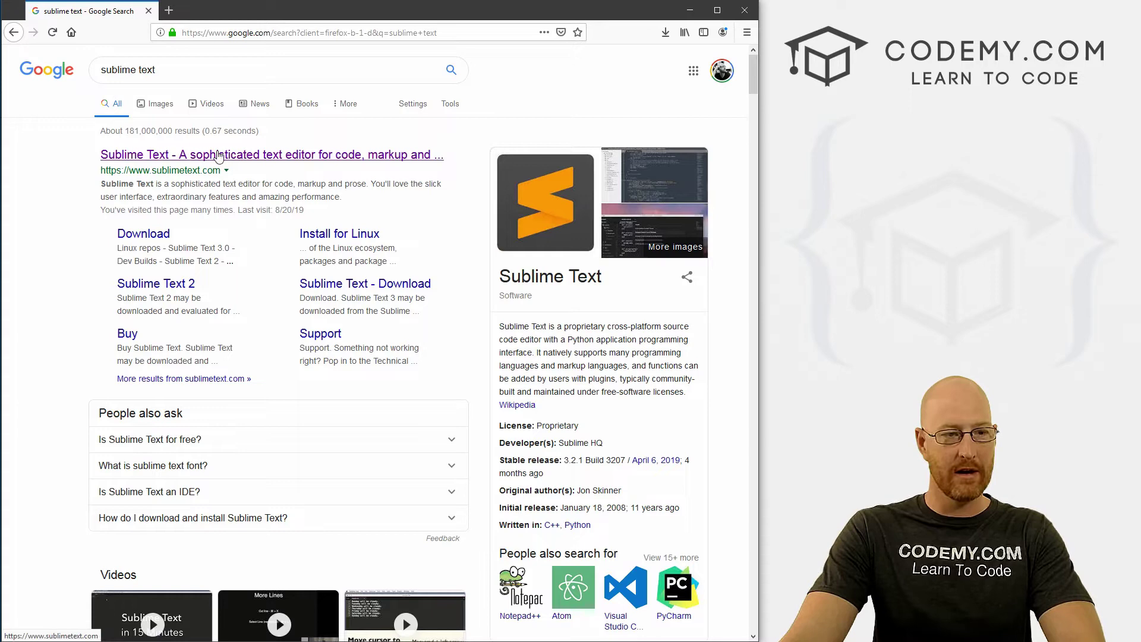
Open the sublimetext.com result and highlight the current Build 3207 number.
{"action": "left_click", "coordinate": [218, 157]}
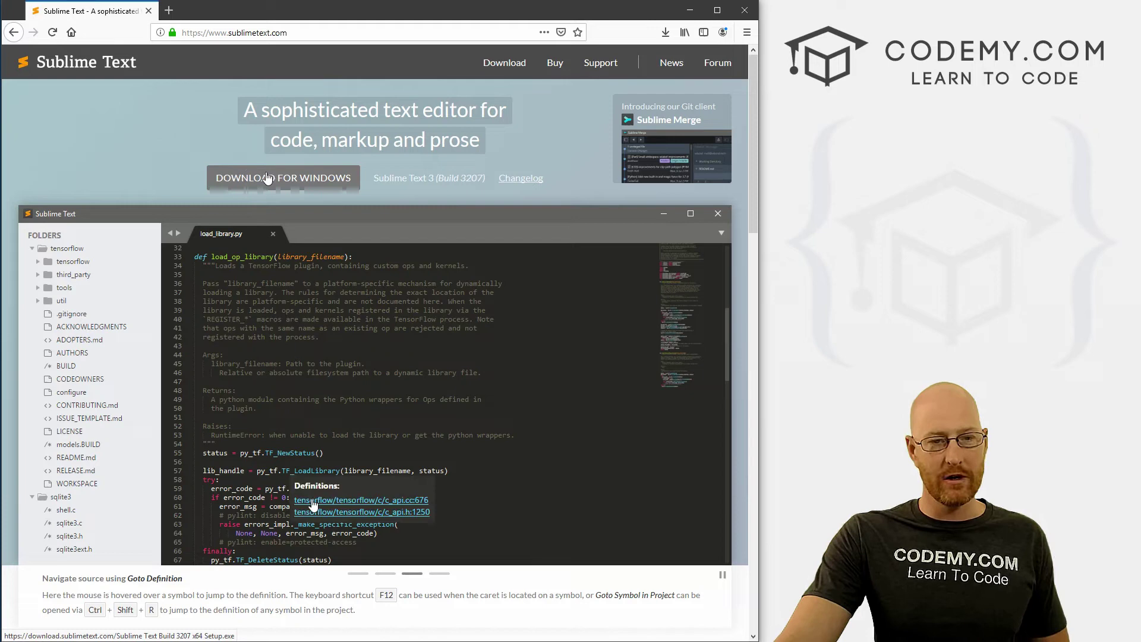
{"action": "left_click_drag", "start_coordinate": [375, 178], "coordinate": [465, 181]}
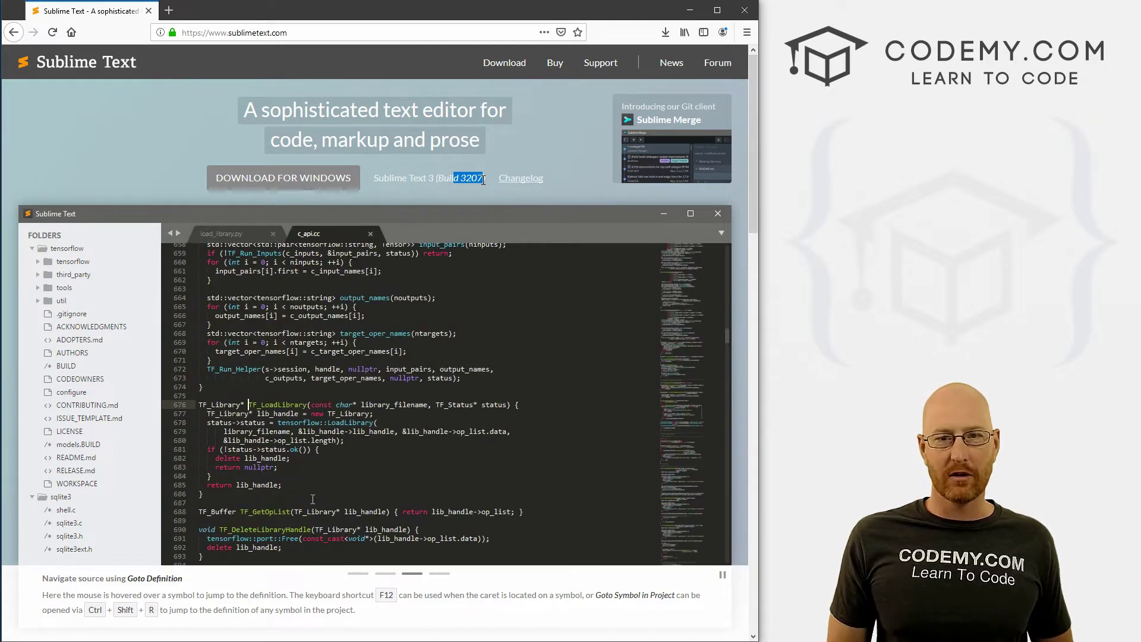
Save the Sublime Text Windows installer to the Desktop and run it from recent downloads.
{"action": "left_click", "coordinate": [250, 182]}
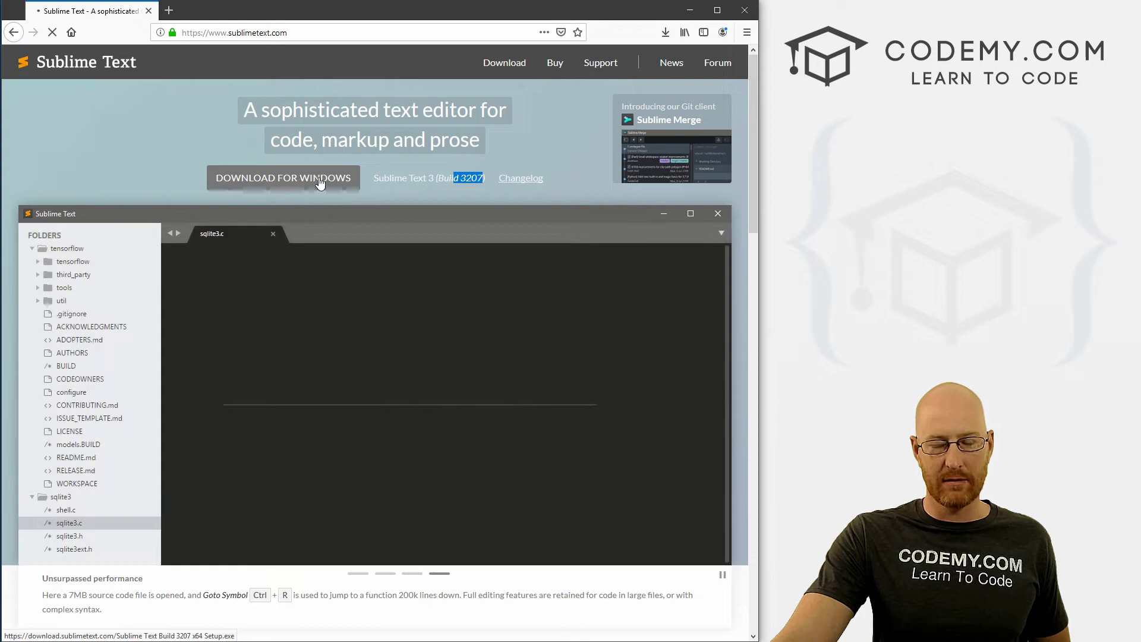
{"action": "left_click", "coordinate": [339, 183]}
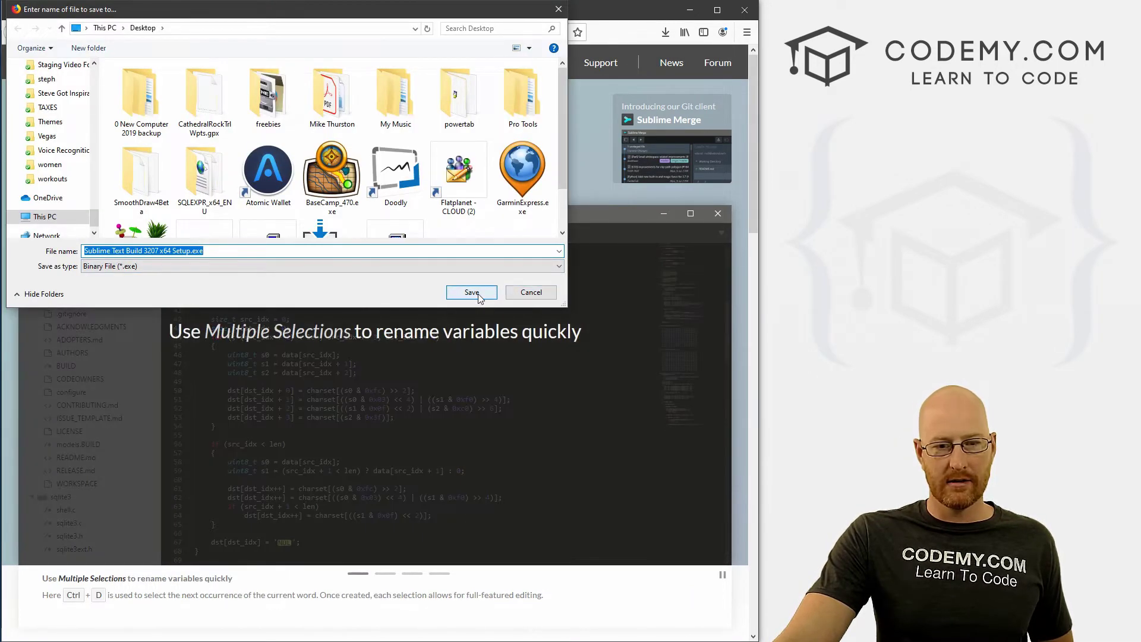
{"action": "left_click", "coordinate": [475, 293]}
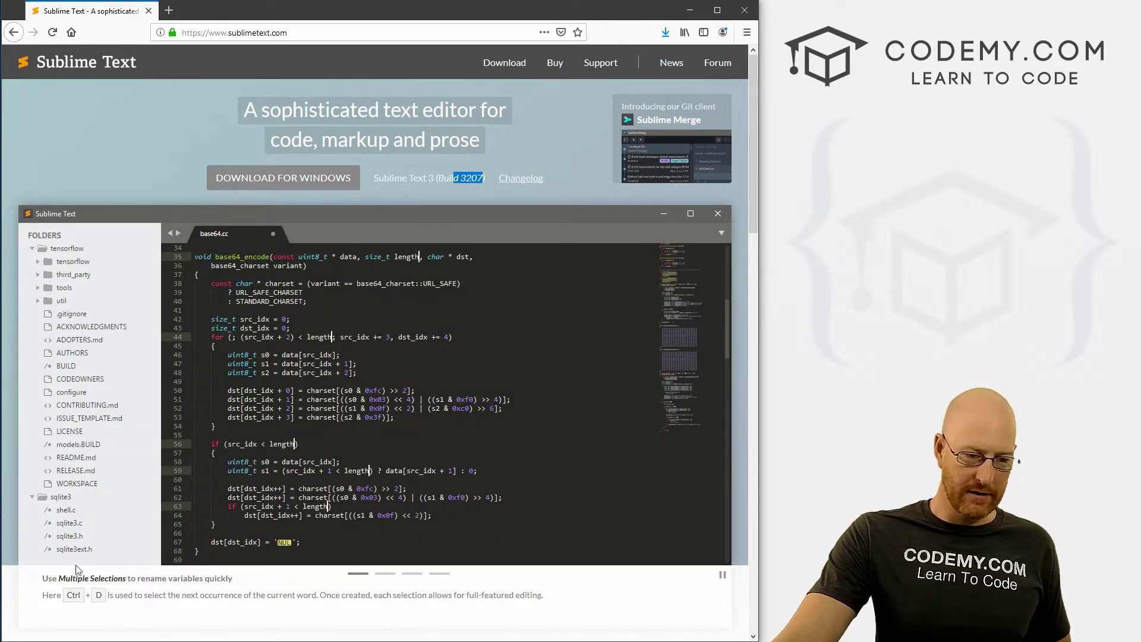
{"action": "left_click", "coordinate": [665, 33]}
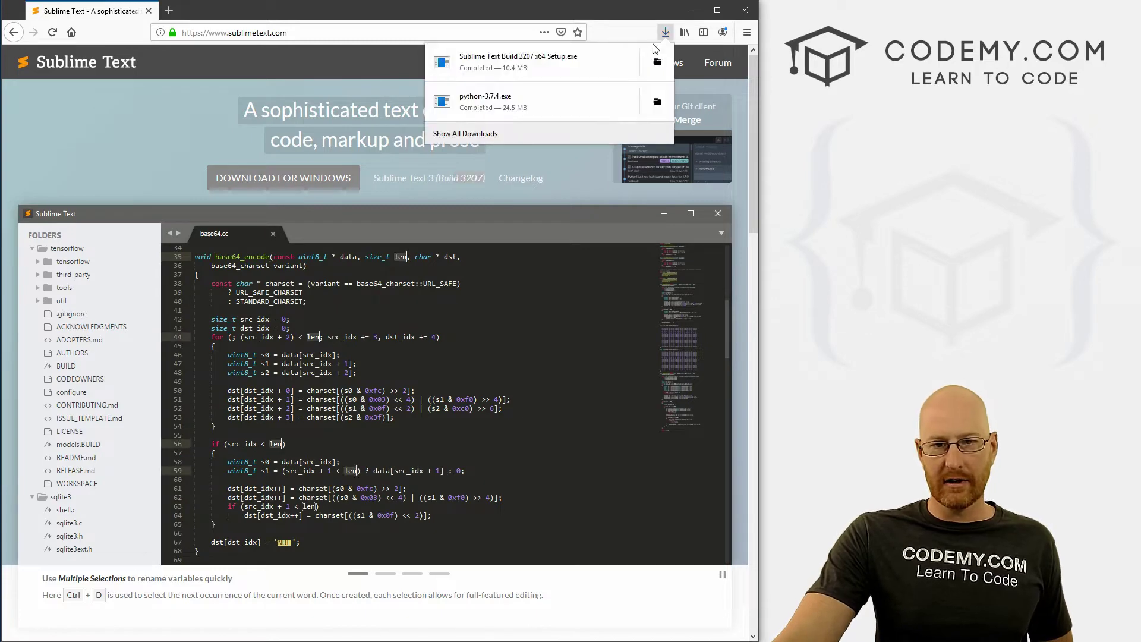
{"action": "left_click", "coordinate": [481, 63]}
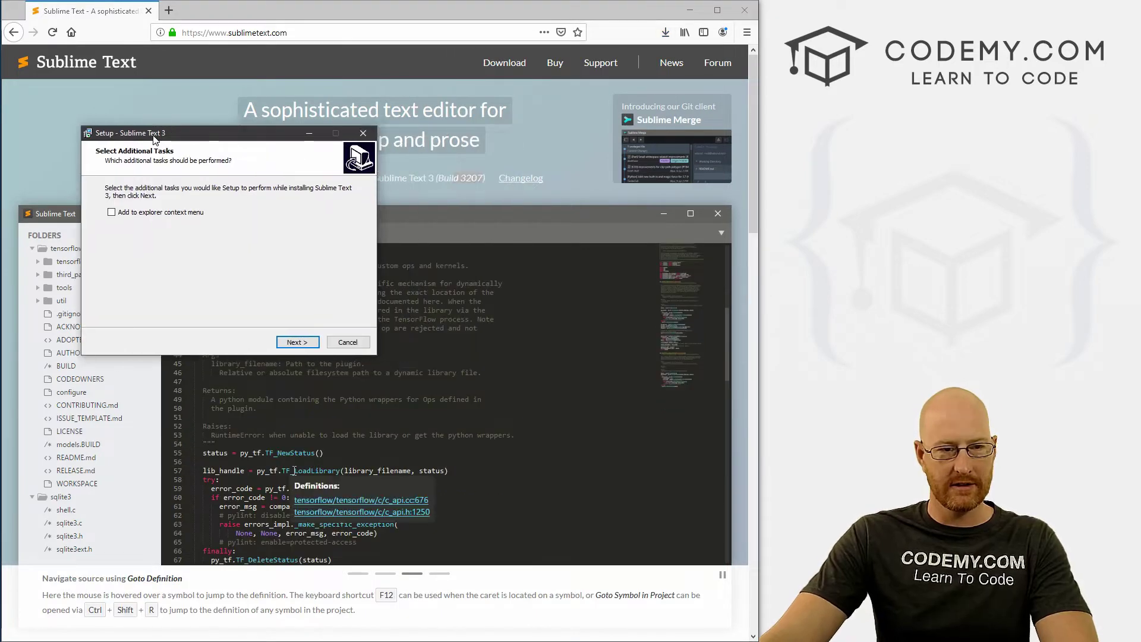
Advance past additional tasks to Ready to Install, then cancel and confirm exiting Setup.
{"action": "left_click", "coordinate": [298, 343]}
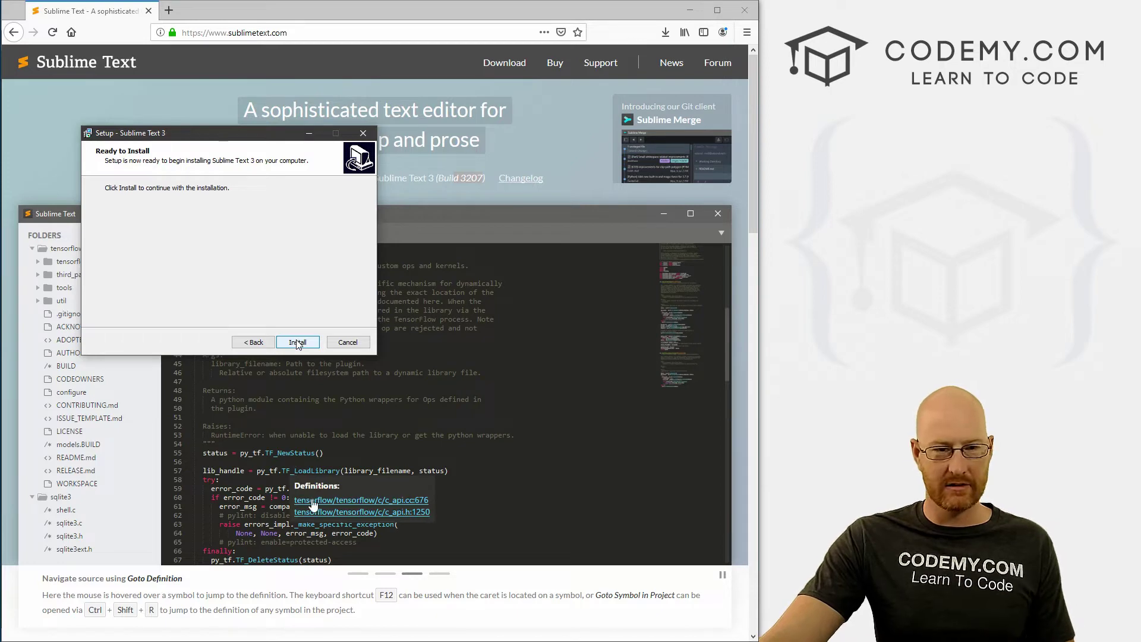
{"action": "left_click", "coordinate": [347, 344]}
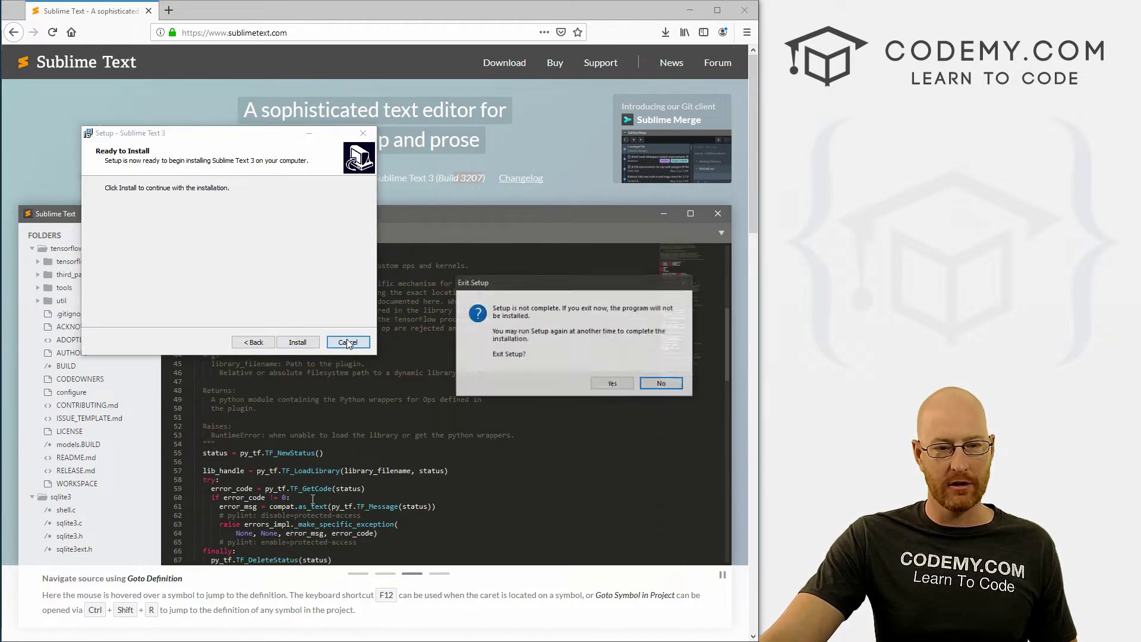
{"action": "left_click", "coordinate": [612, 385]}
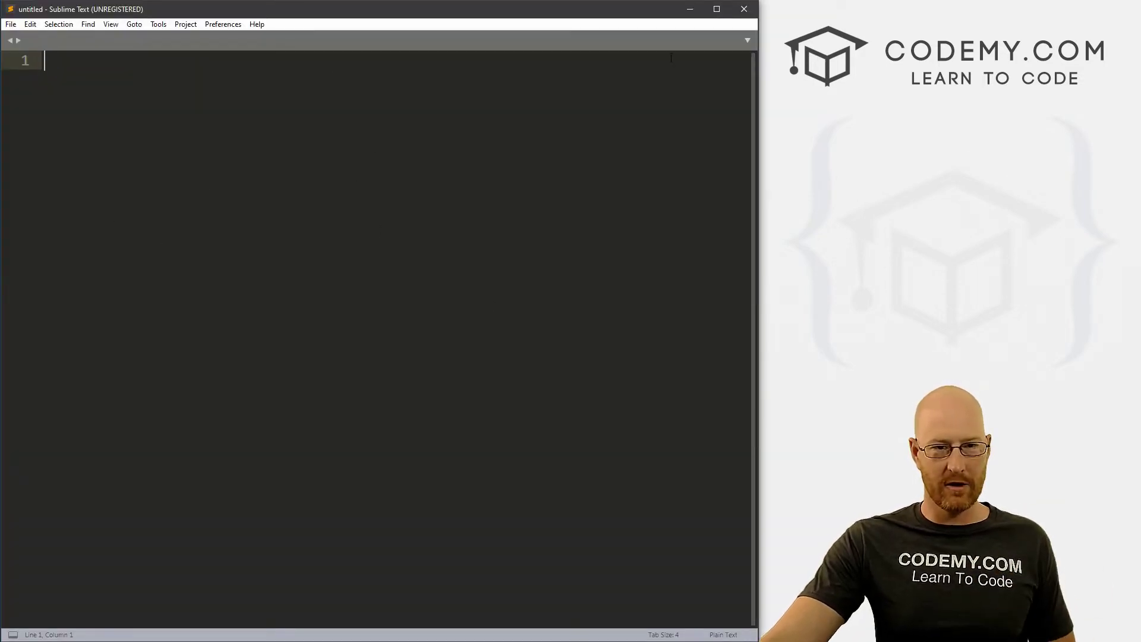
{"action": "left_click", "coordinate": [690, 9]}
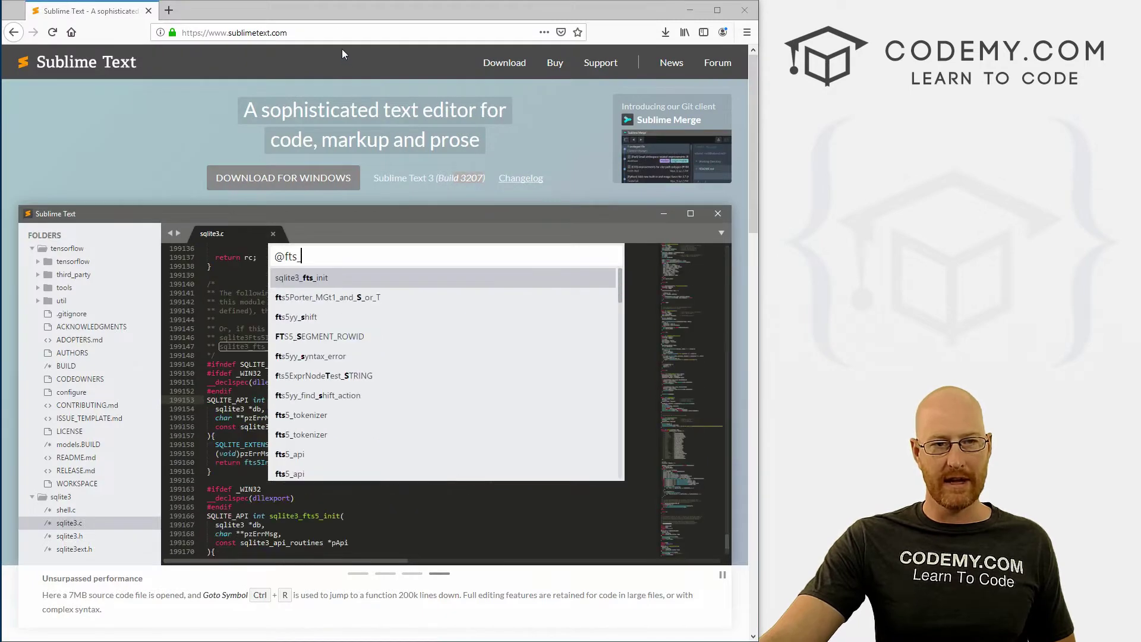
Search Google for 'git bash' from the Firefox address bar.
{"action": "left_click", "coordinate": [338, 33]}
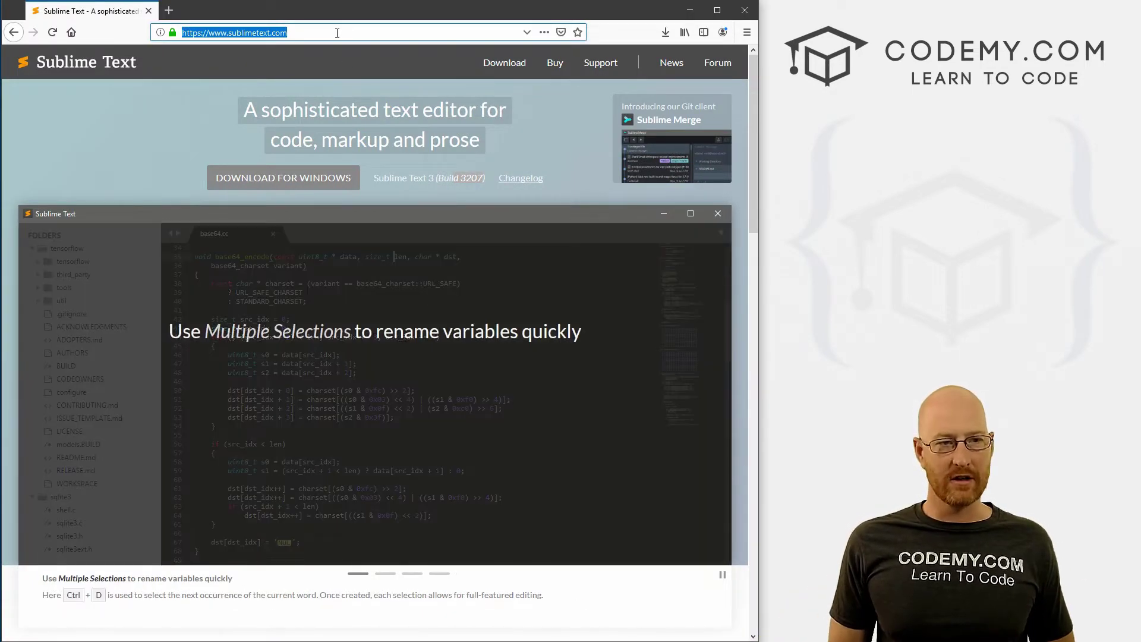
{"action": "type", "text": "git"}
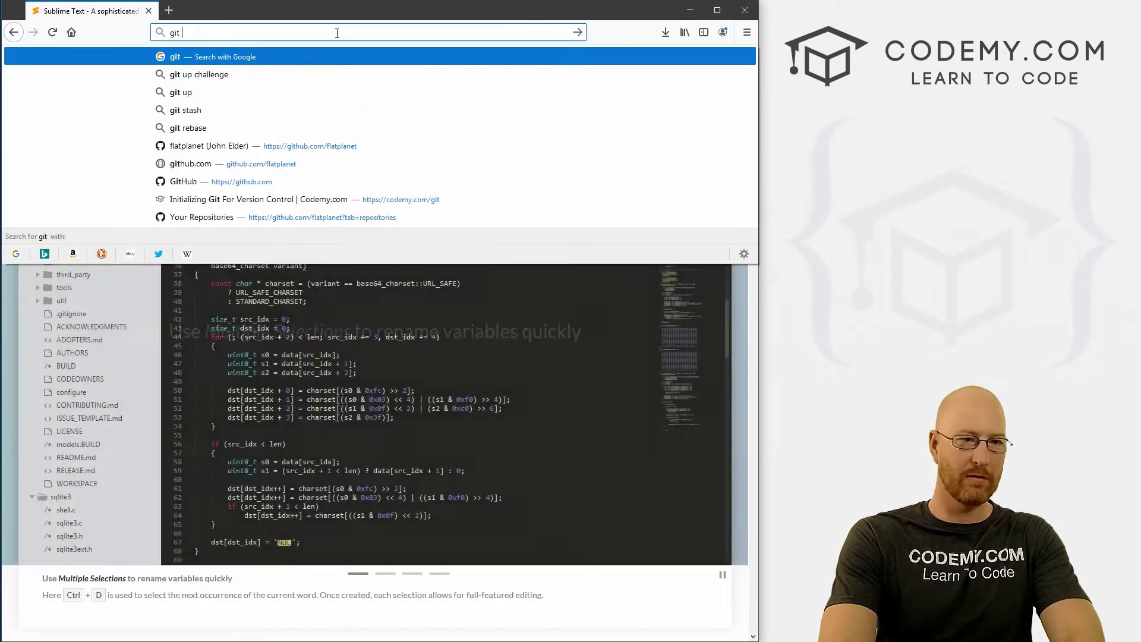
{"action": "type", "text": " bash"}
{"action": "key", "text": "Return"}
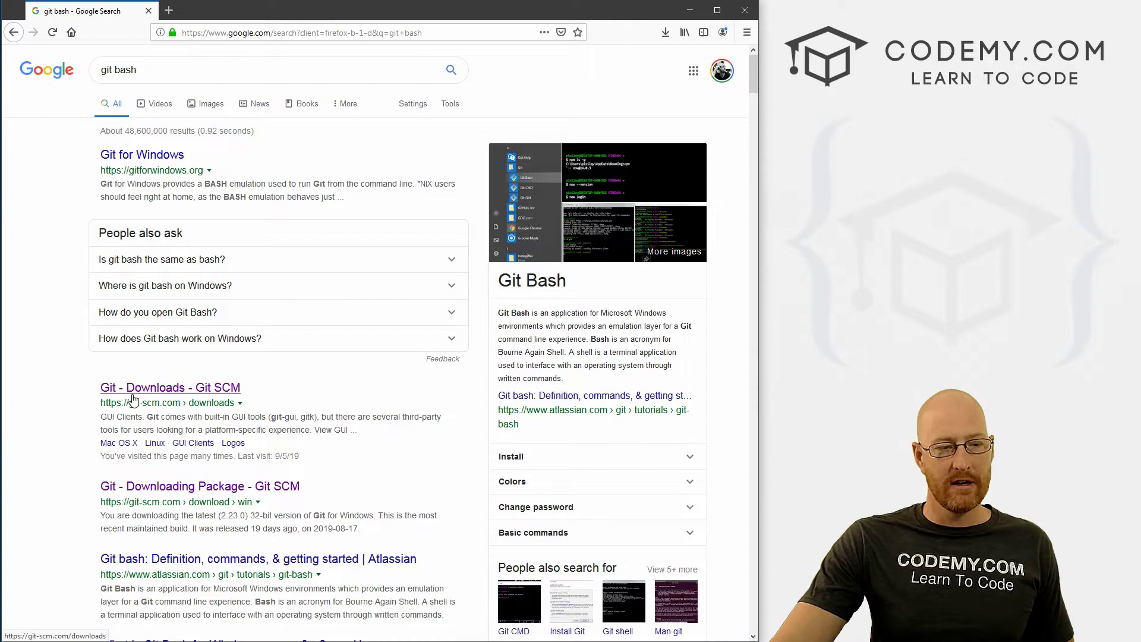
Open the Git downloads page, highlight version 2.23.0, and start the Windows download.
{"action": "left_click", "coordinate": [239, 397]}
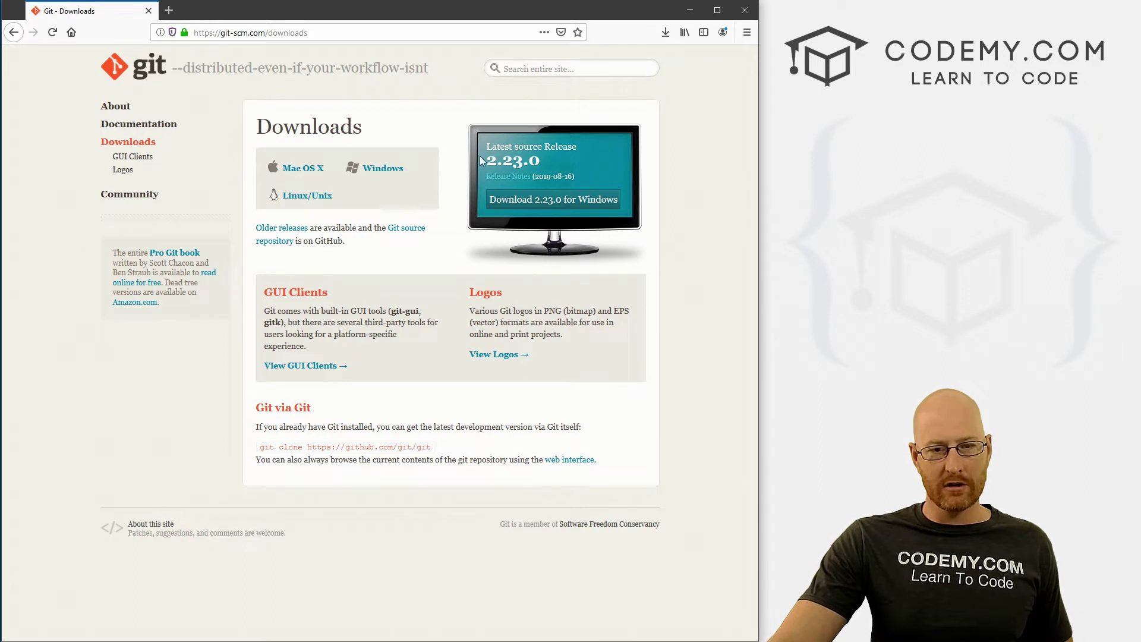
{"action": "left_click_drag", "start_coordinate": [485, 162], "coordinate": [535, 164]}
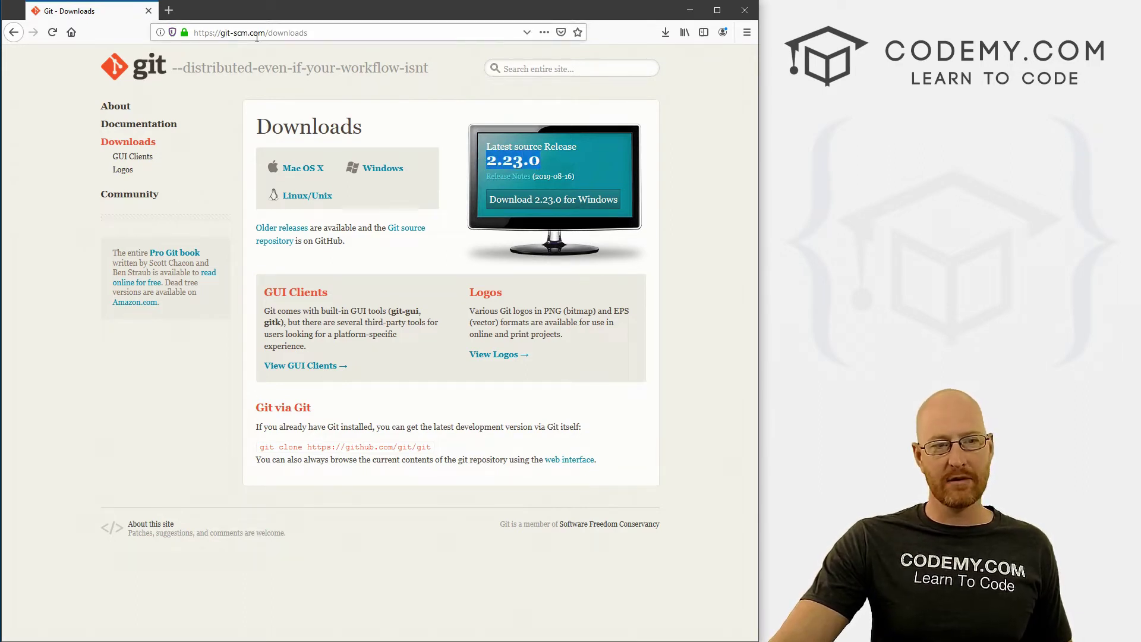
{"action": "left_click", "coordinate": [313, 38]}
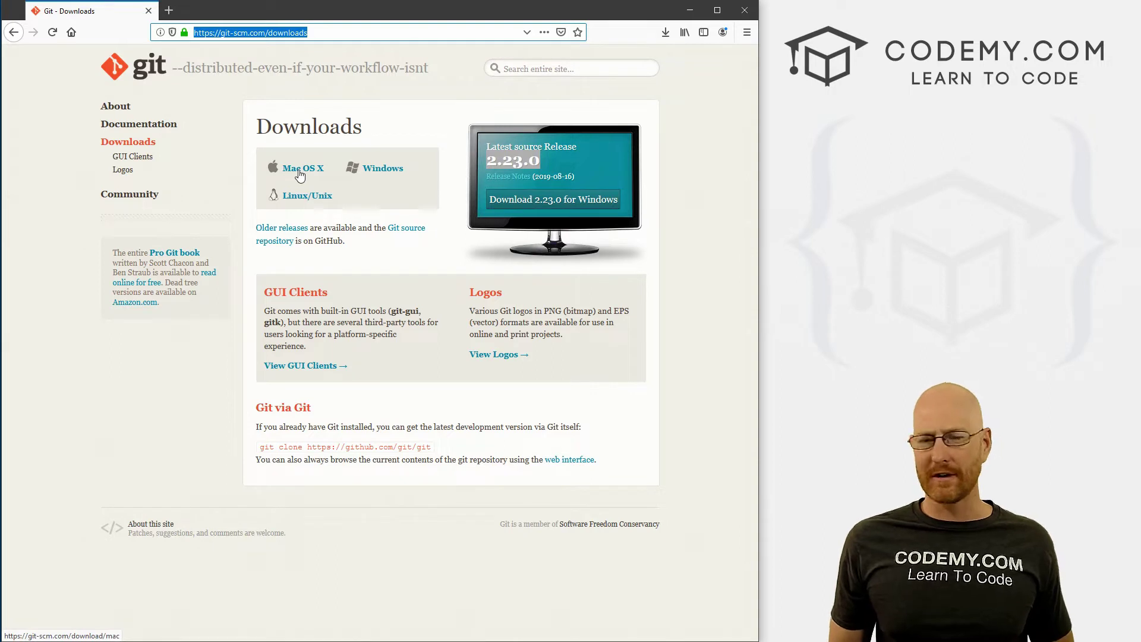
{"action": "left_click", "coordinate": [516, 205]}
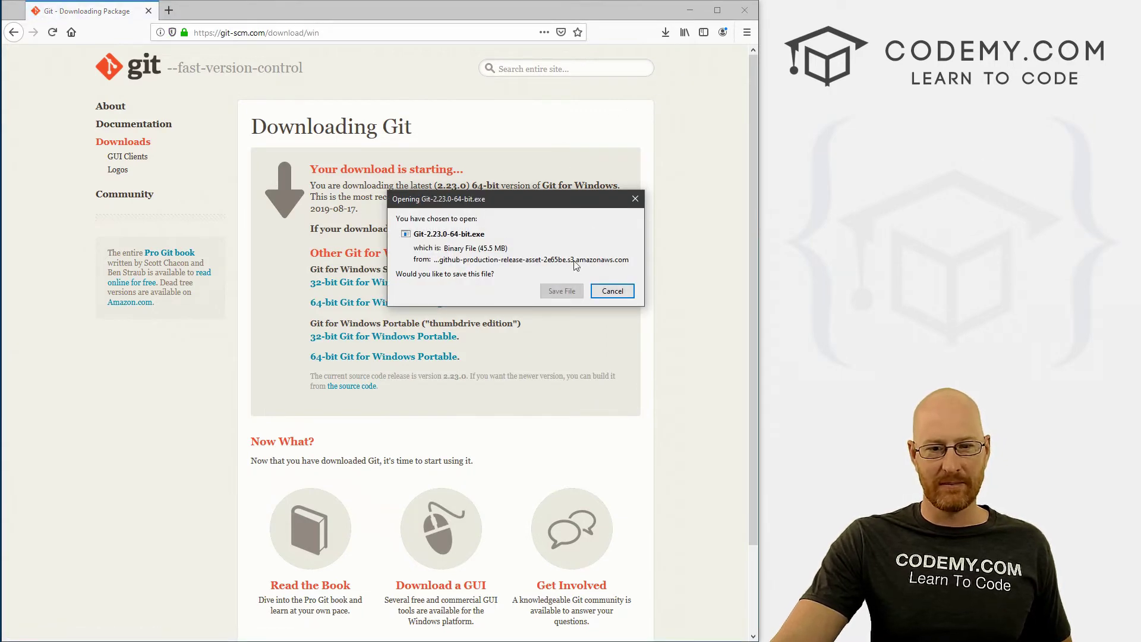
Save the Git installer to the Desktop, replacing the existing file, and list recent downloads.
{"action": "left_click", "coordinate": [562, 291]}
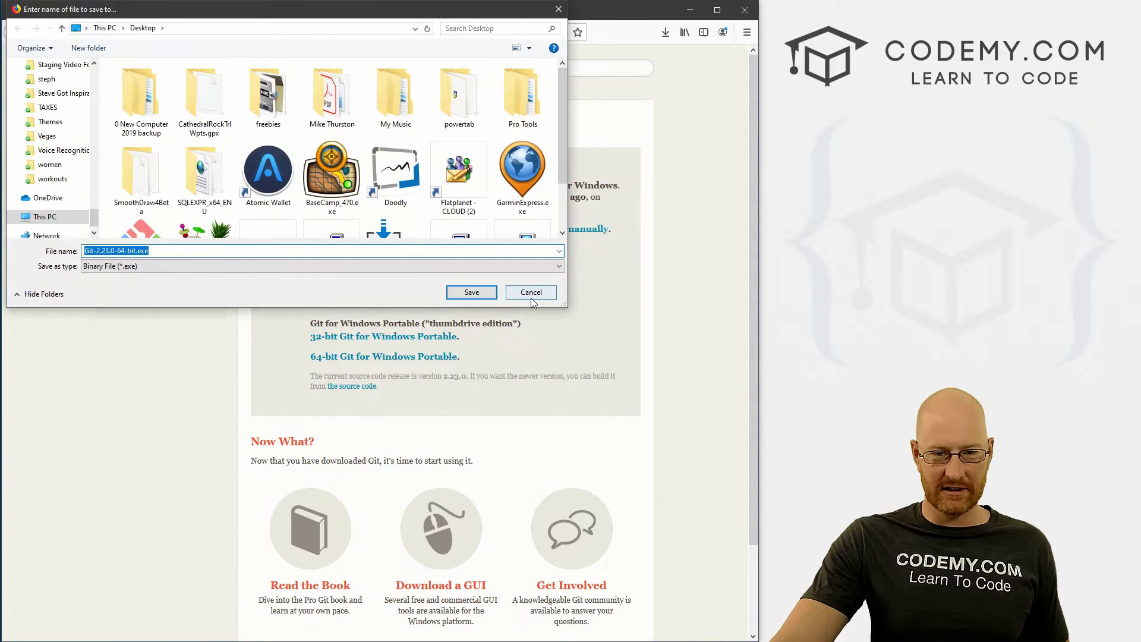
{"action": "left_click", "coordinate": [472, 292]}
{"action": "left_click", "coordinate": [590, 327]}
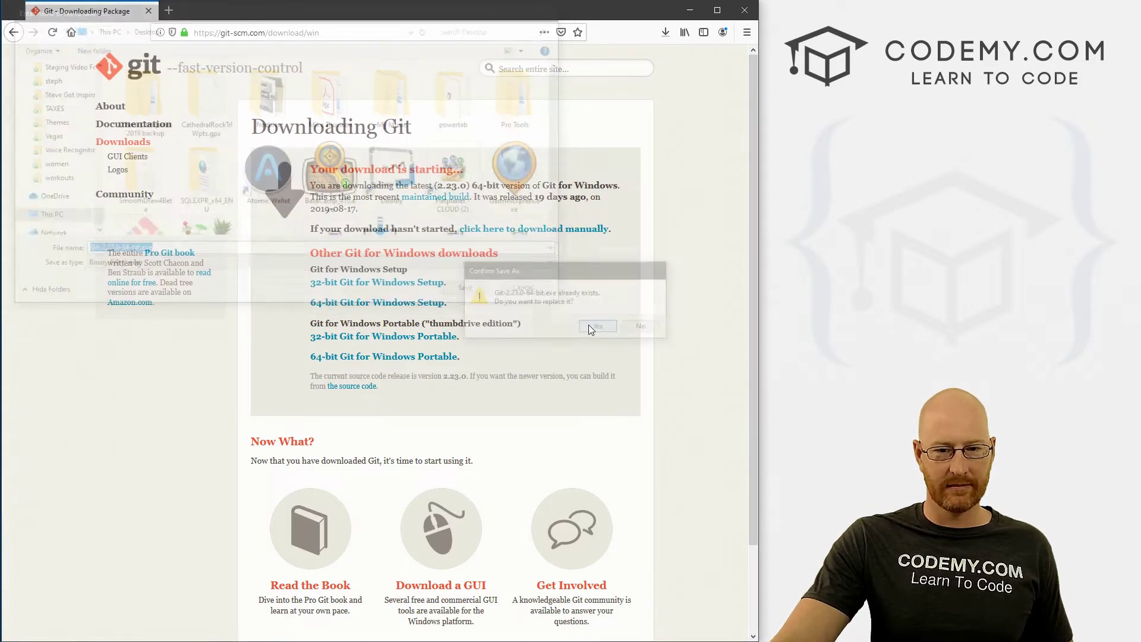
{"action": "left_click", "coordinate": [664, 33]}
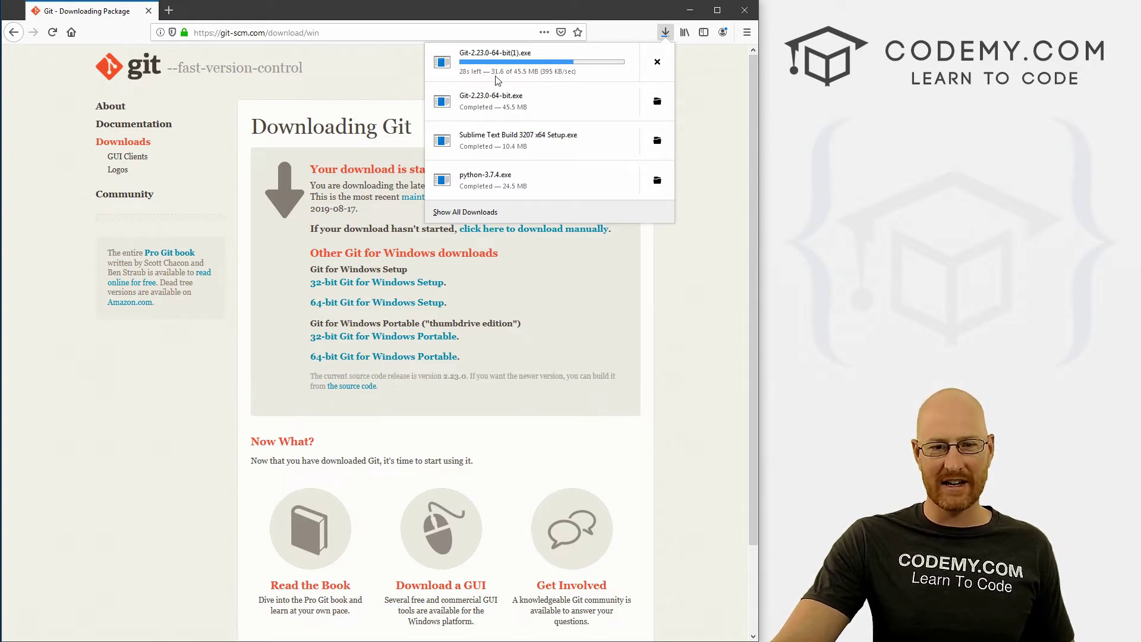
{"action": "mouse_move", "coordinate": [535, 62]}
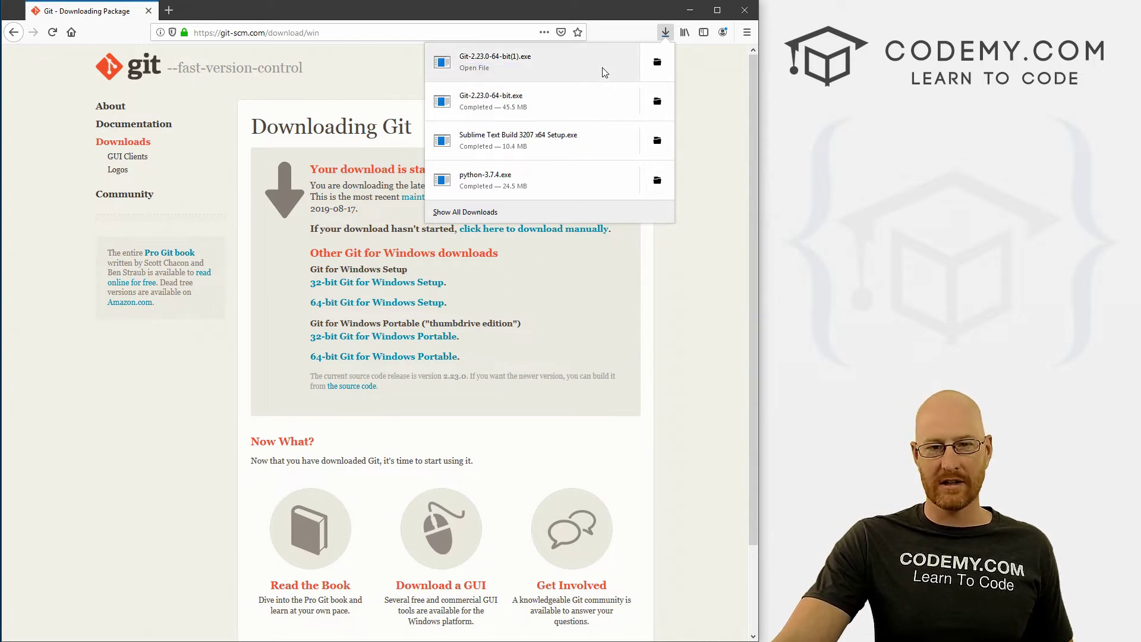
Reposition the Git Setup window, then accept the license and default components.
{"action": "right_click", "coordinate": [726, 130]}
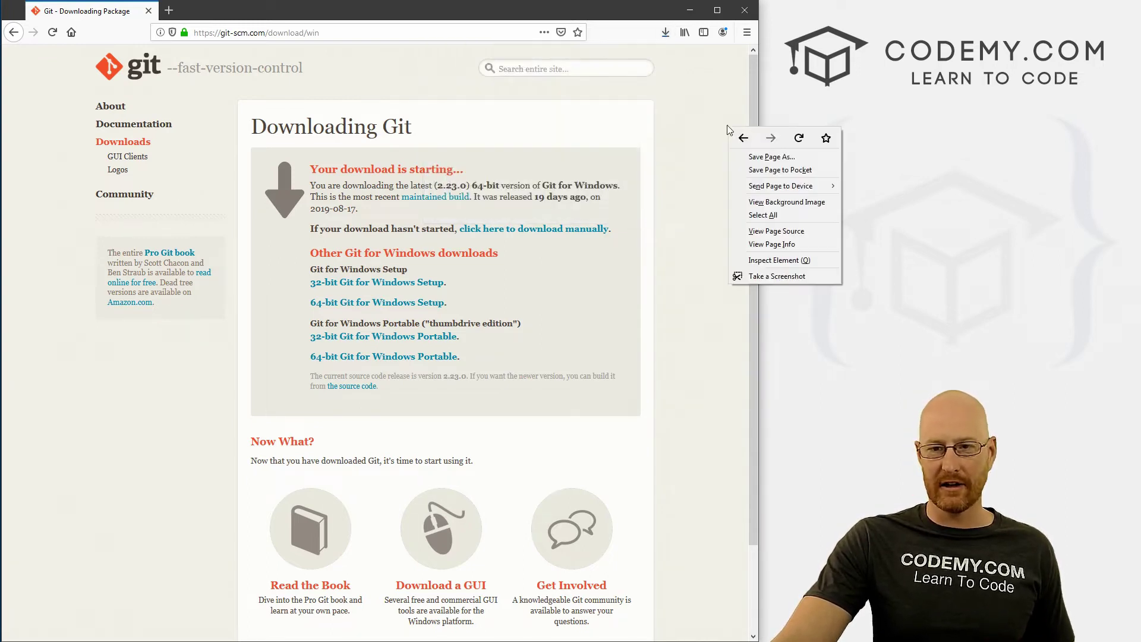
{"action": "left_click_drag", "start_coordinate": [581, 139], "coordinate": [346, 77]}
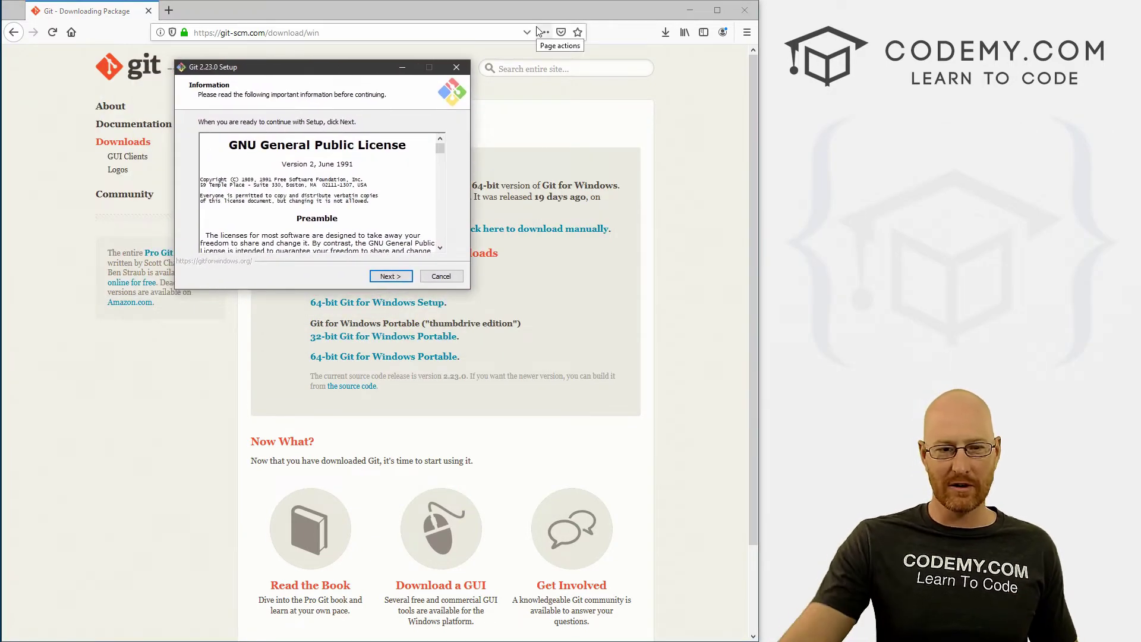
{"action": "left_click_drag", "start_coordinate": [312, 81], "coordinate": [378, 109]}
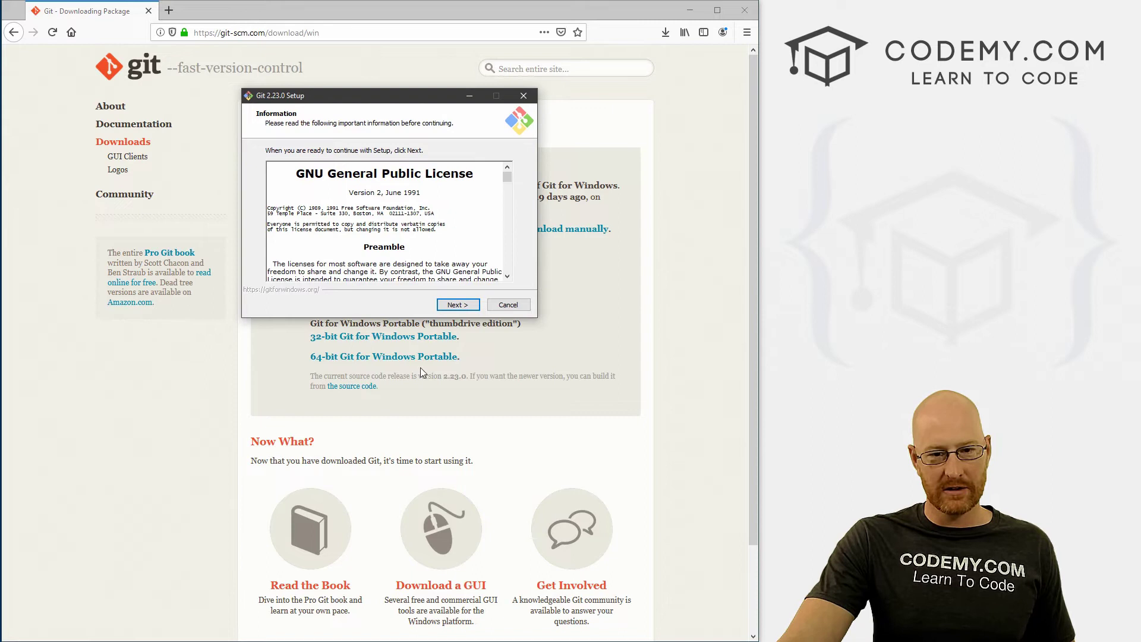
{"action": "left_click", "coordinate": [461, 310]}
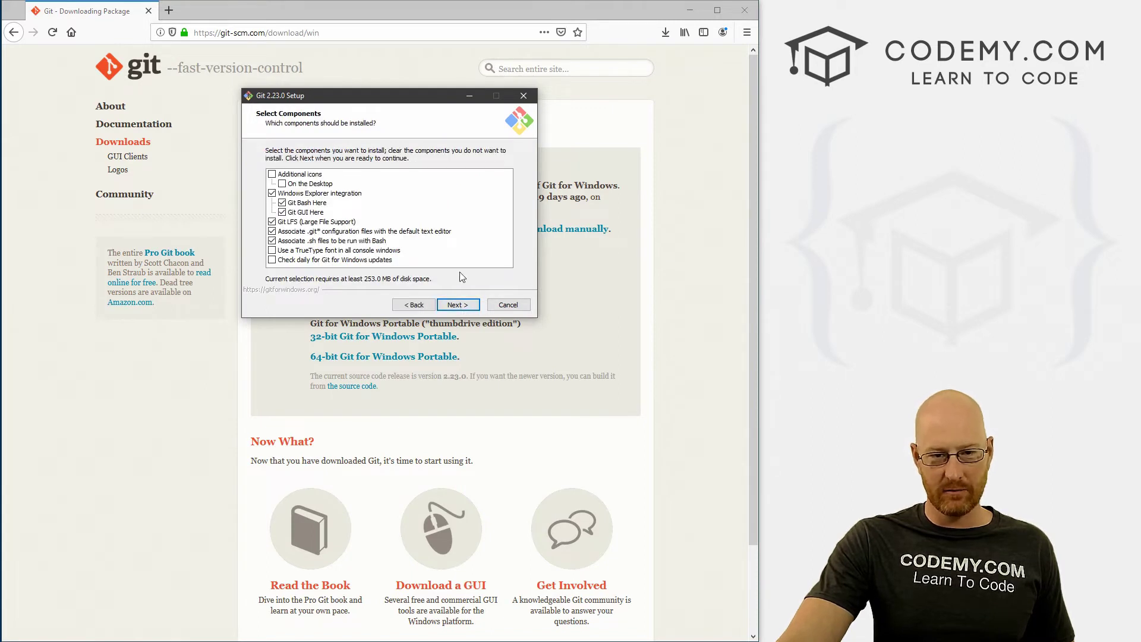
{"action": "left_click", "coordinate": [458, 305]}
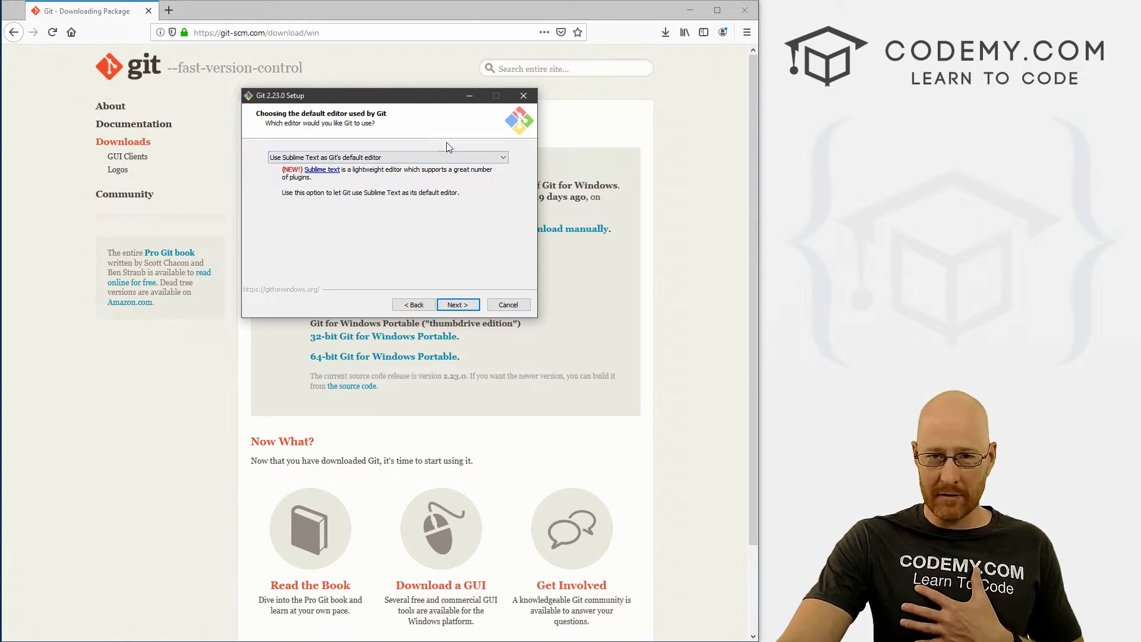
Keep Sublime Text as Git's default editor and continue.
{"action": "left_click", "coordinate": [305, 161]}
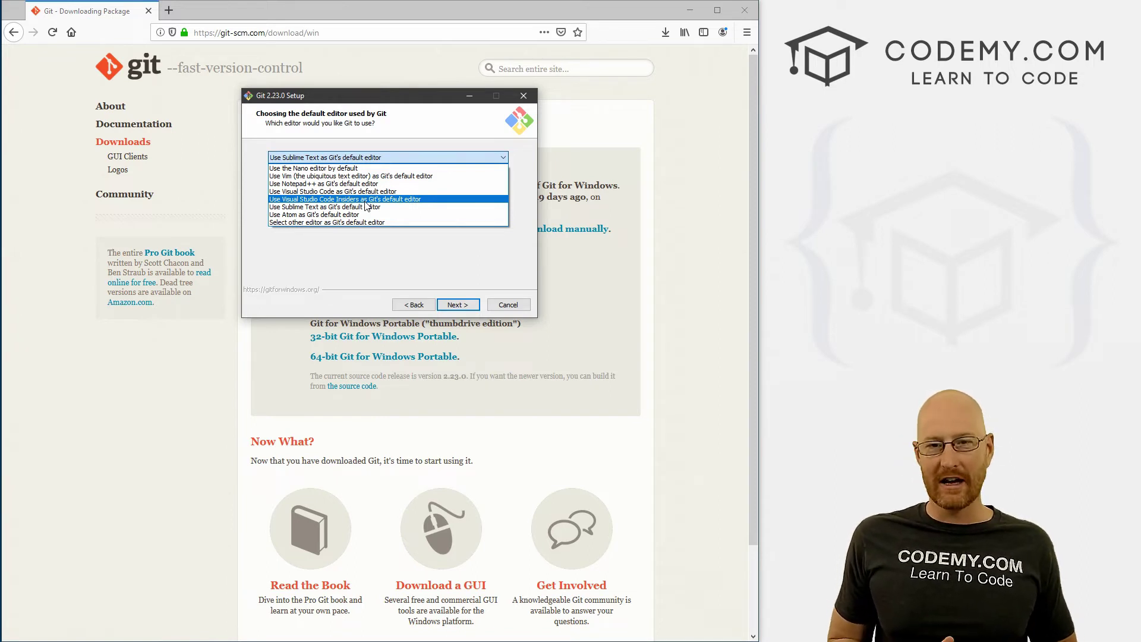
{"action": "left_click", "coordinate": [416, 140]}
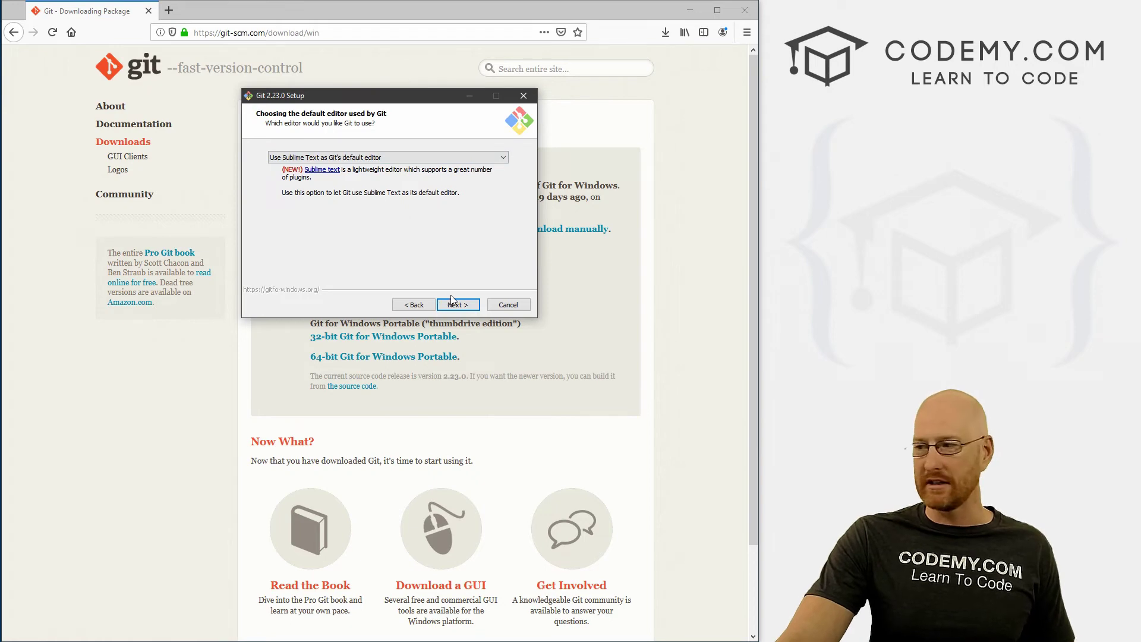
{"action": "left_click", "coordinate": [476, 308]}
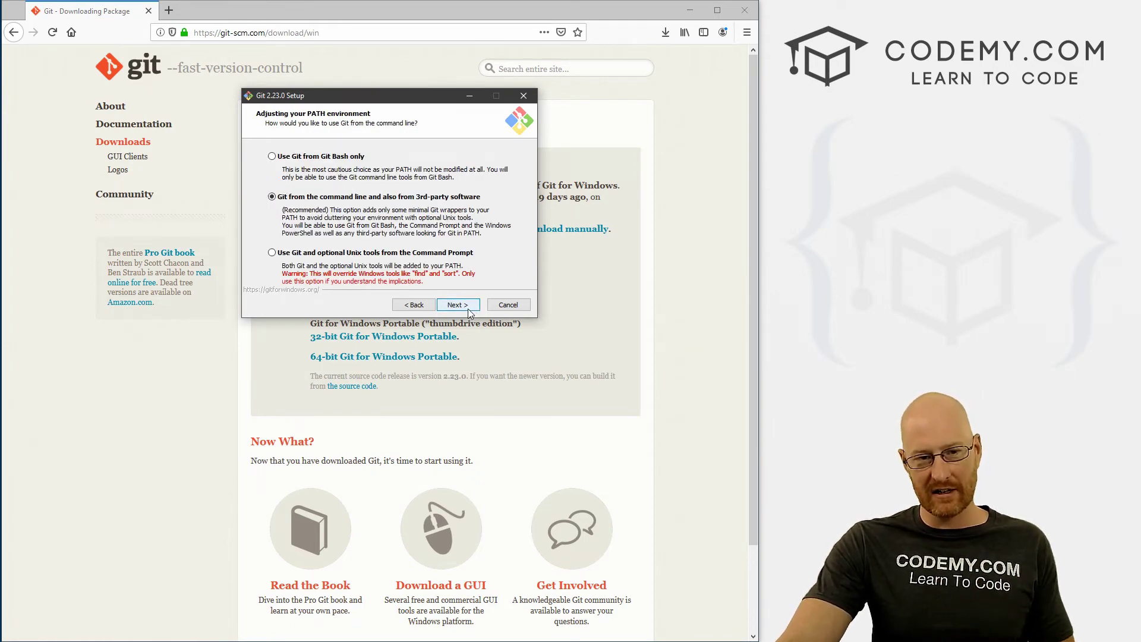
Accept the default PATH, OpenSSH, line-ending, extra and experimental options, then cancel the installation.
{"action": "left_click", "coordinate": [470, 313]}
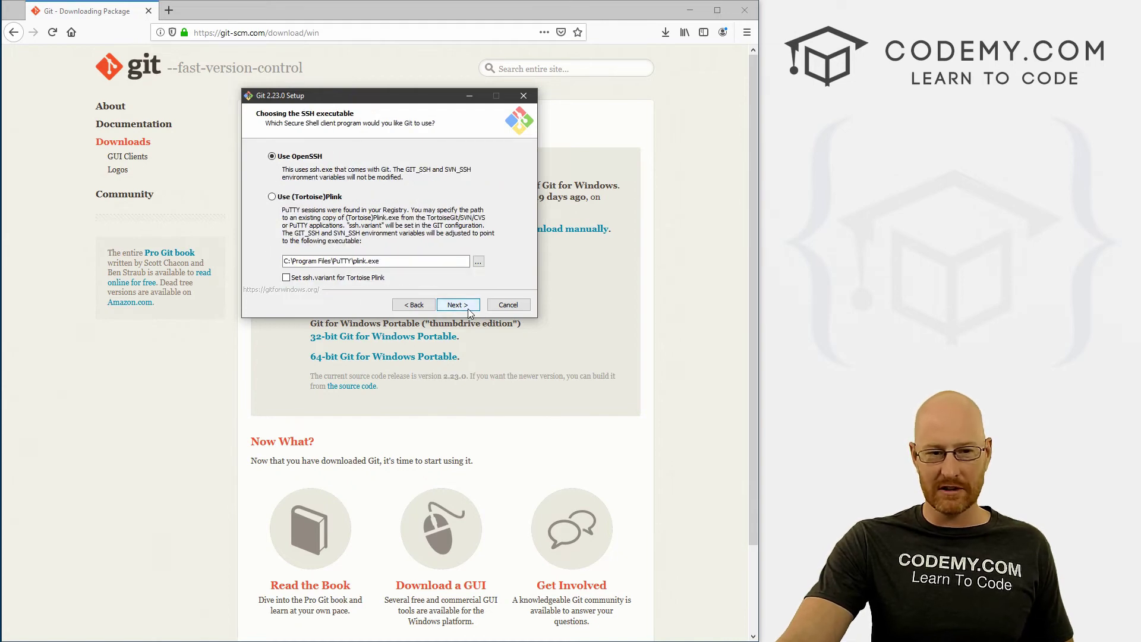
{"action": "left_click", "coordinate": [470, 312]}
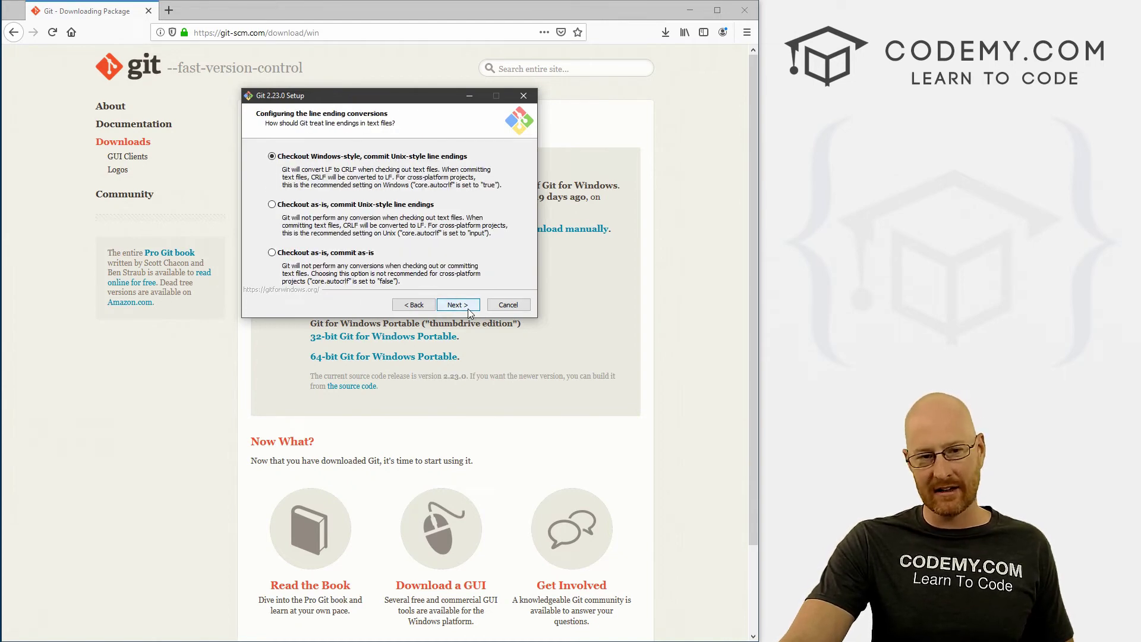
{"action": "left_click", "coordinate": [470, 313]}
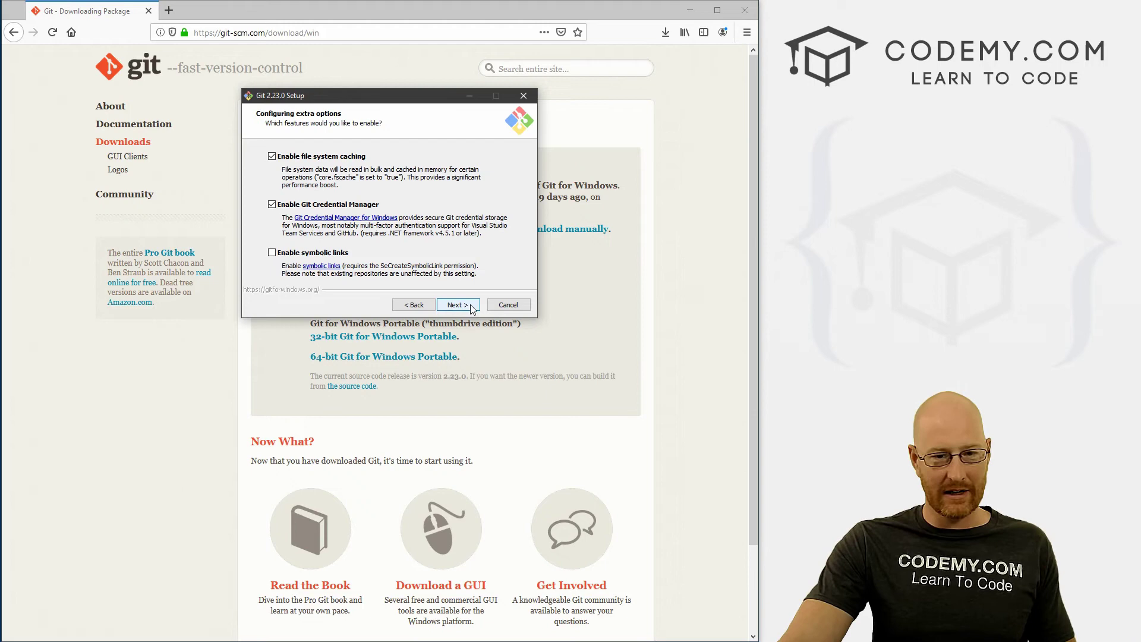
{"action": "left_click", "coordinate": [472, 309]}
{"action": "left_click", "coordinate": [471, 309]}
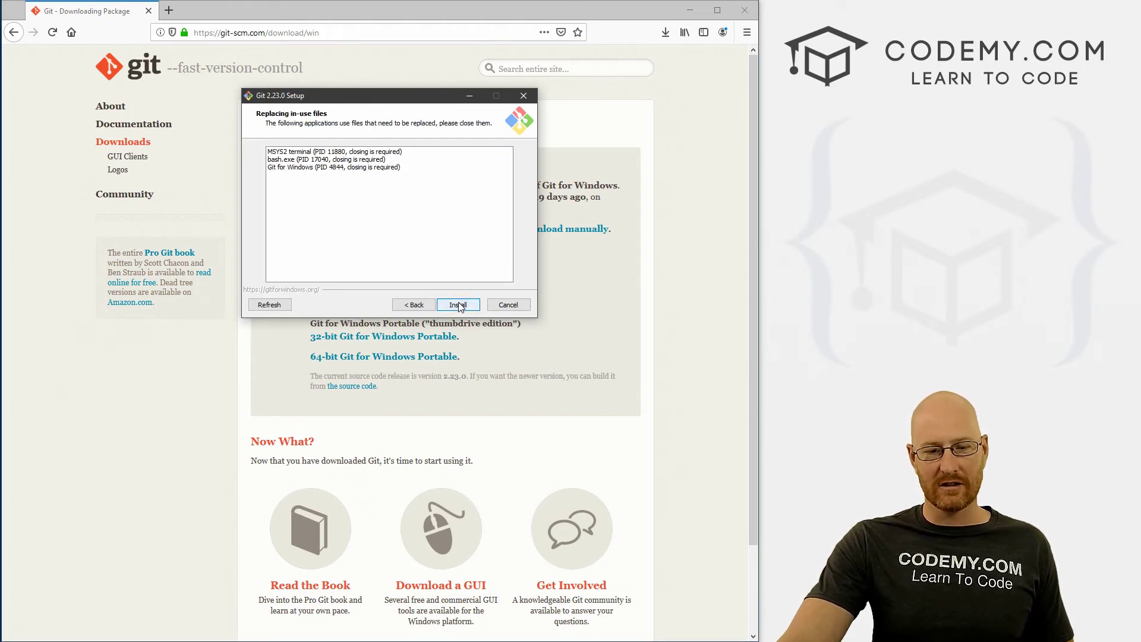
{"action": "left_click", "coordinate": [520, 308]}
Confirm exiting Git Setup, then start a search from the Firefox address bar.
{"action": "left_click", "coordinate": [612, 385]}
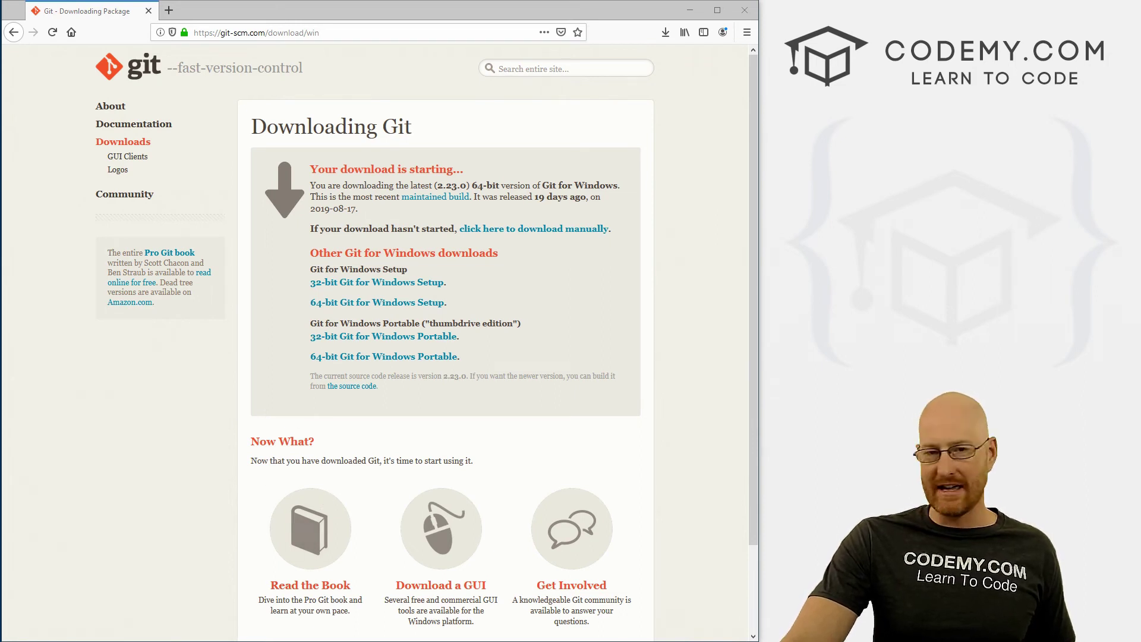
{"action": "left_click", "coordinate": [308, 32]}
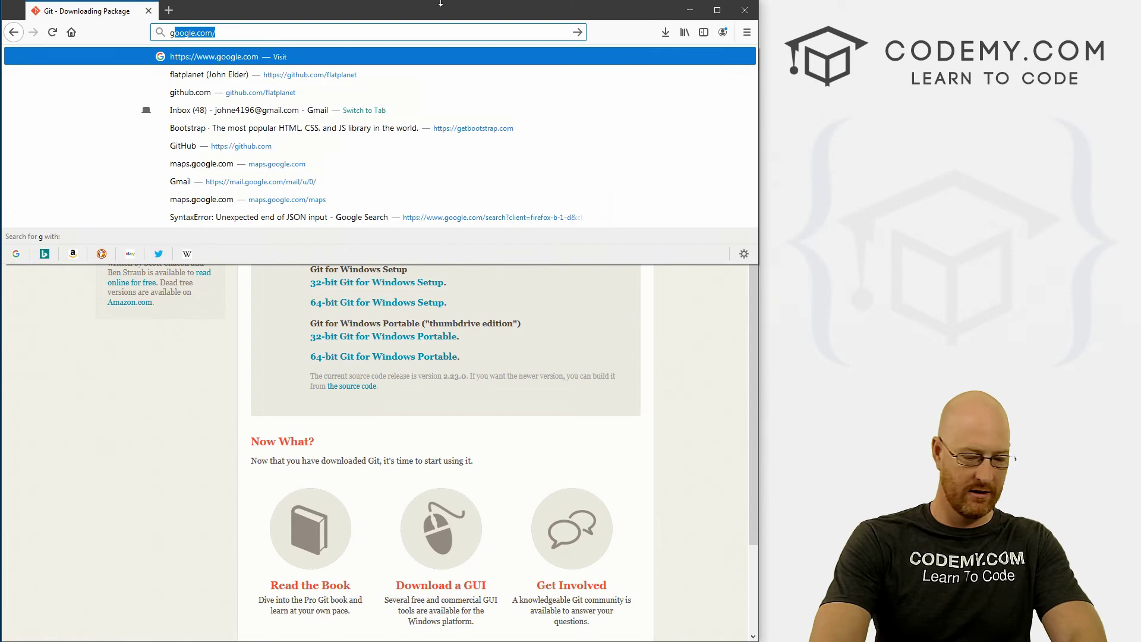
{"action": "type", "text": "git b"}
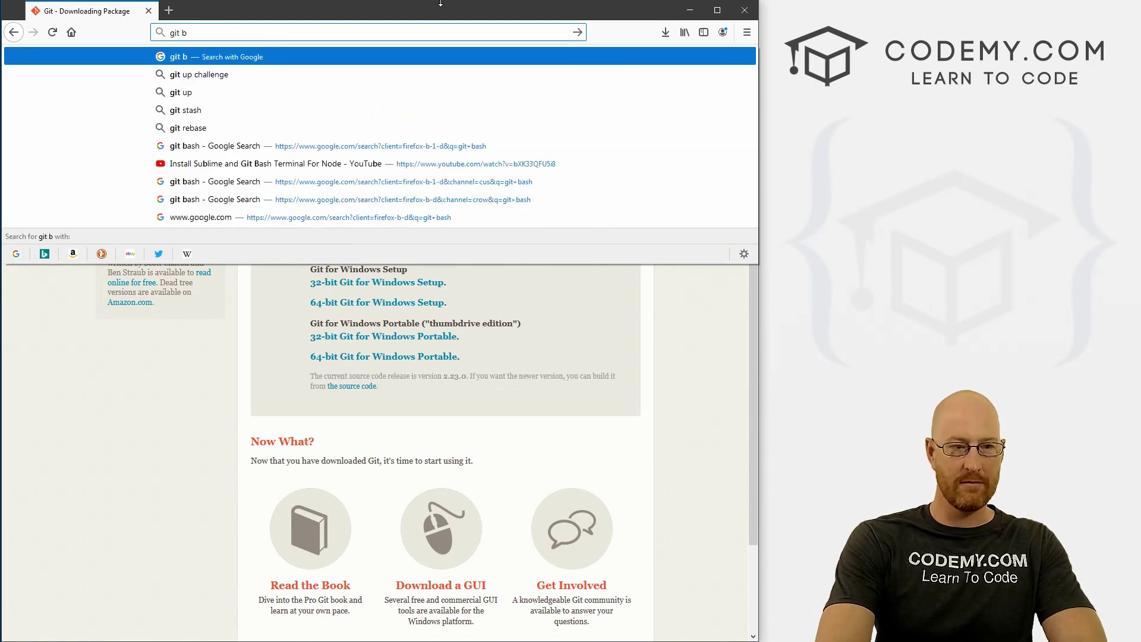
{"action": "type", "text": "ash"}
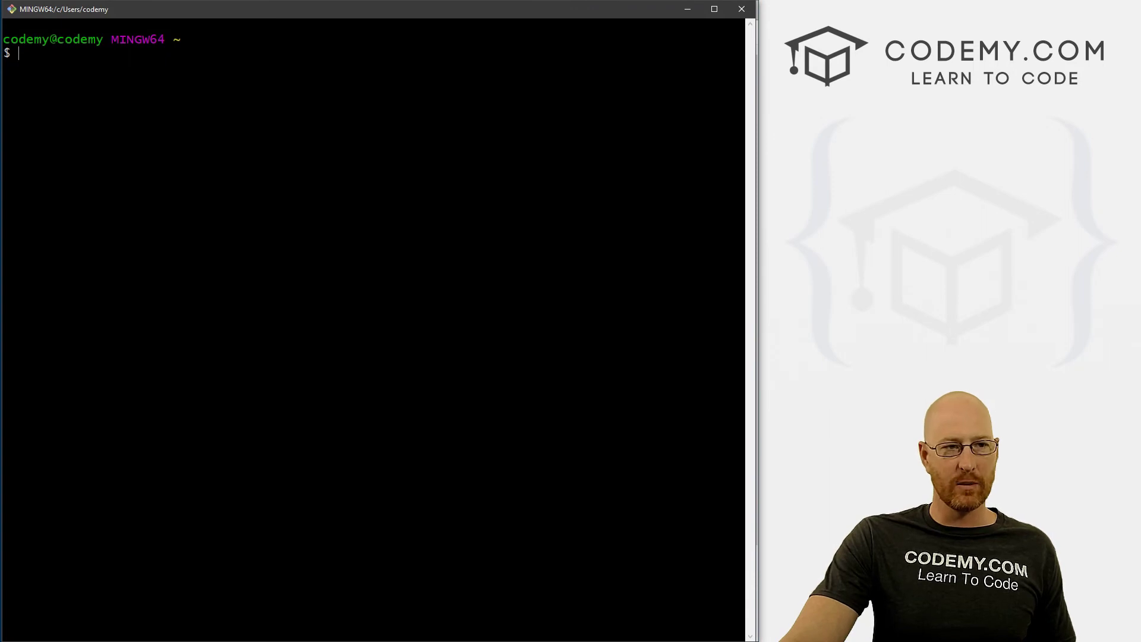
{"action": "left_click_drag", "start_coordinate": [740, 39], "coordinate": [18, 40]}
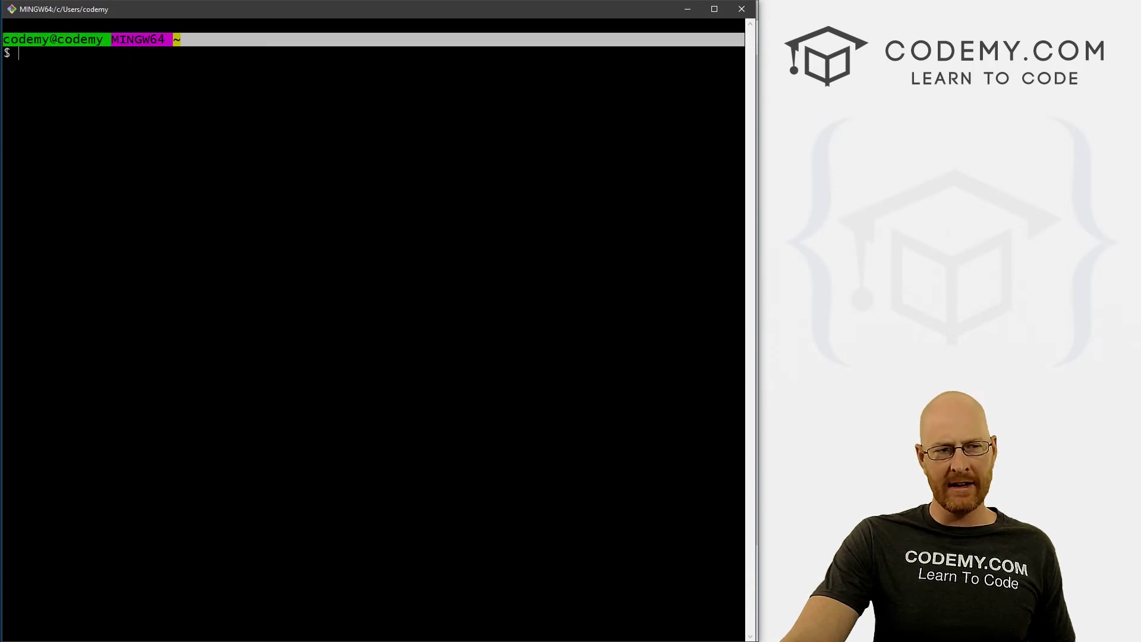